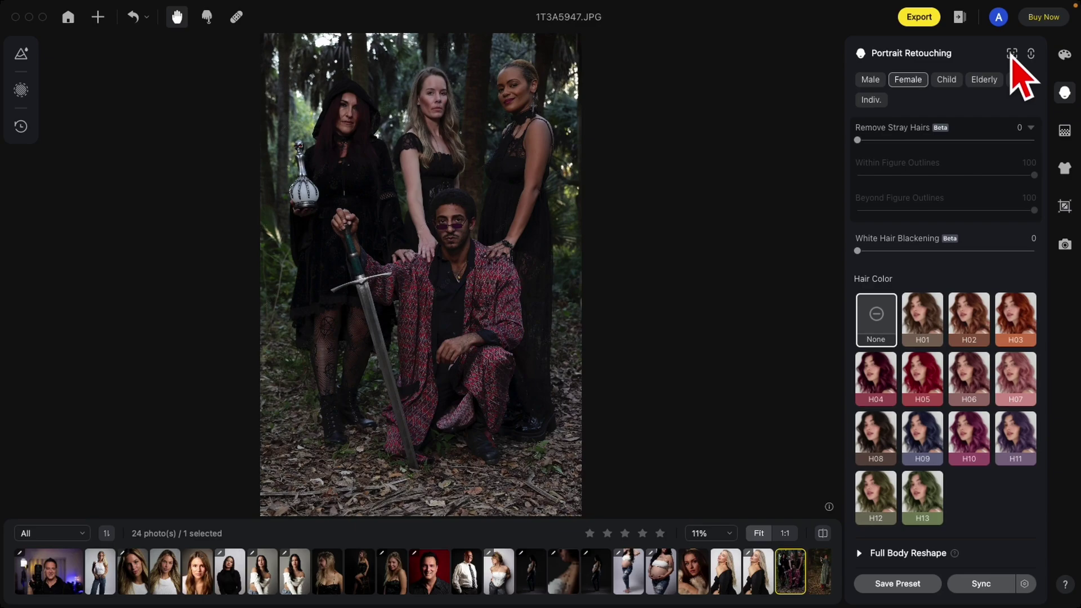
Check detected faces, then preview H07, H06, H11, H09, H08 on the women, ending on None.
{"action": "left_click", "coordinate": [1012, 53]}
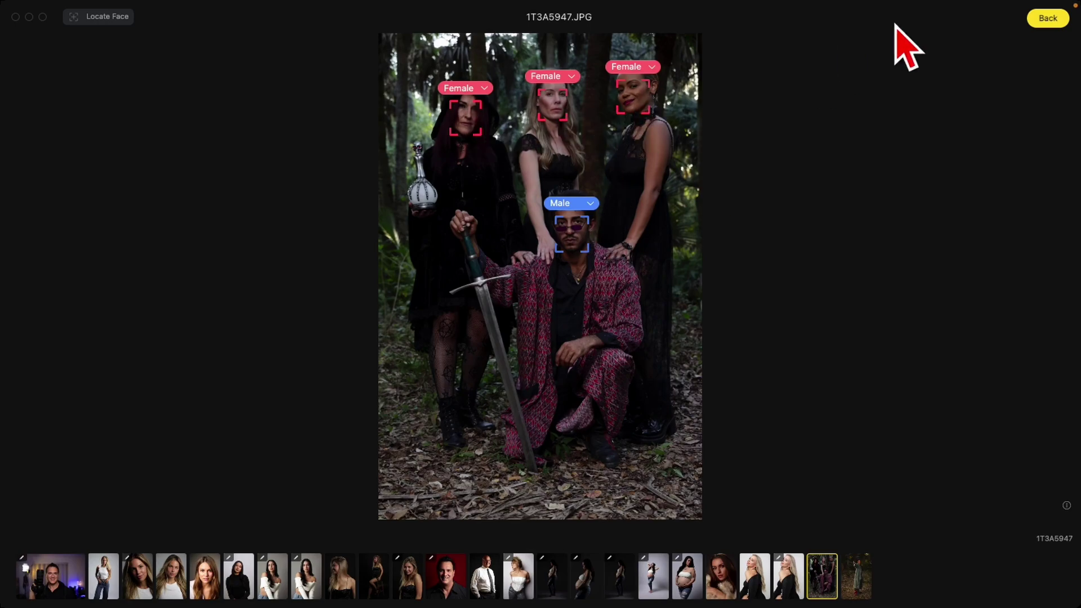
{"action": "left_click", "coordinate": [1048, 19]}
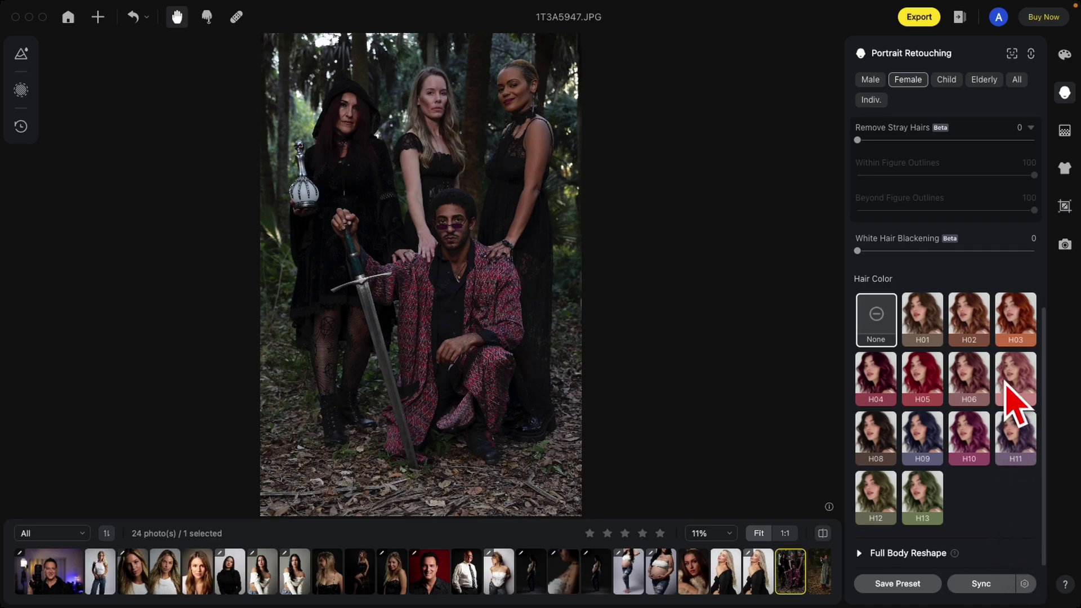
{"action": "left_click", "coordinate": [1007, 380]}
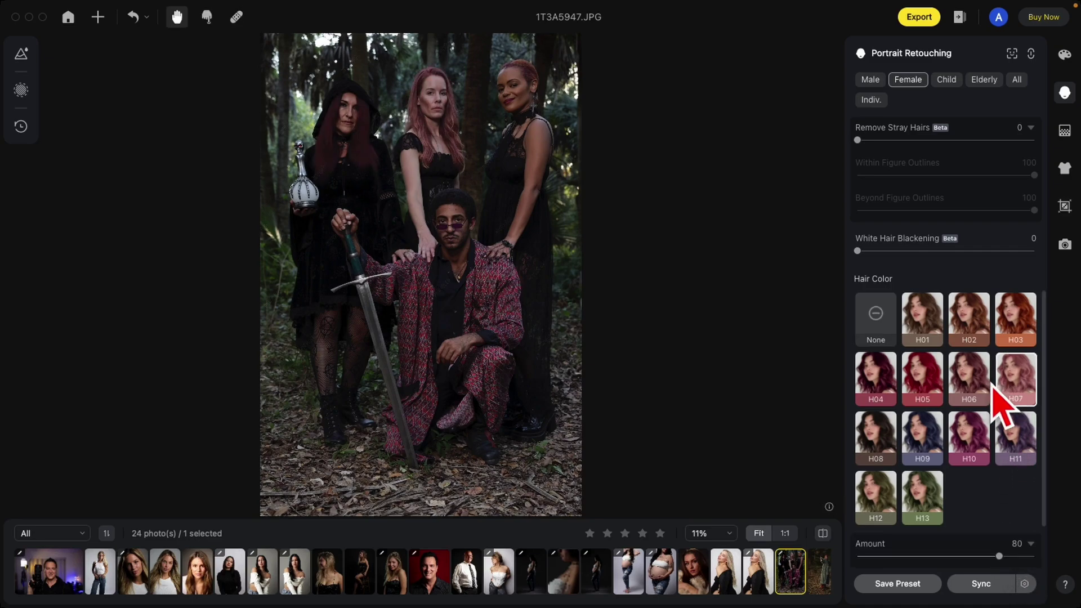
{"action": "left_click", "coordinate": [968, 392]}
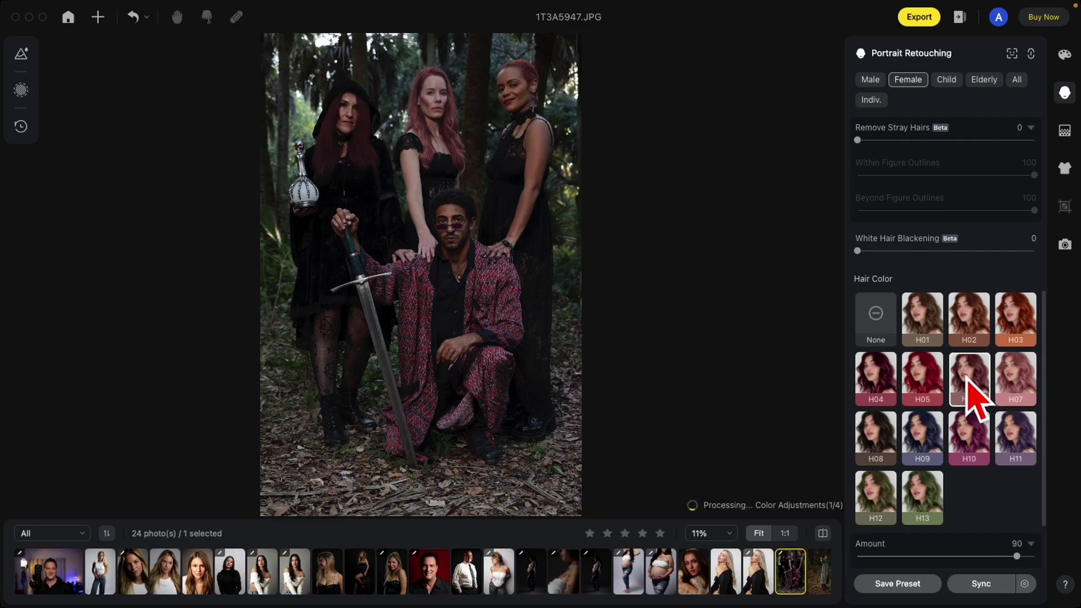
{"action": "left_click", "coordinate": [1013, 445]}
{"action": "left_click", "coordinate": [930, 443]}
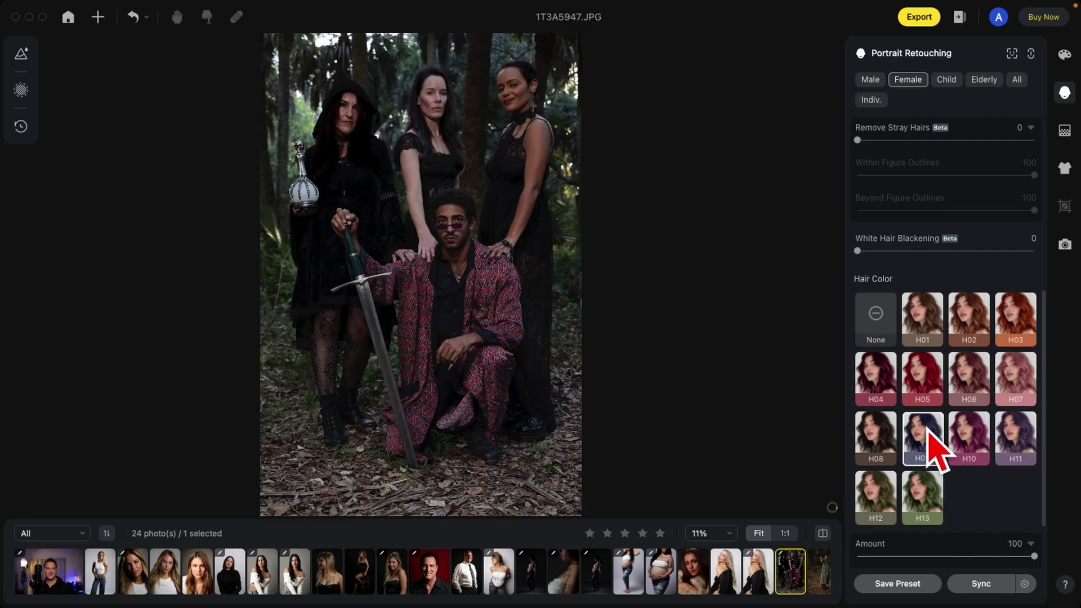
{"action": "left_click", "coordinate": [876, 440]}
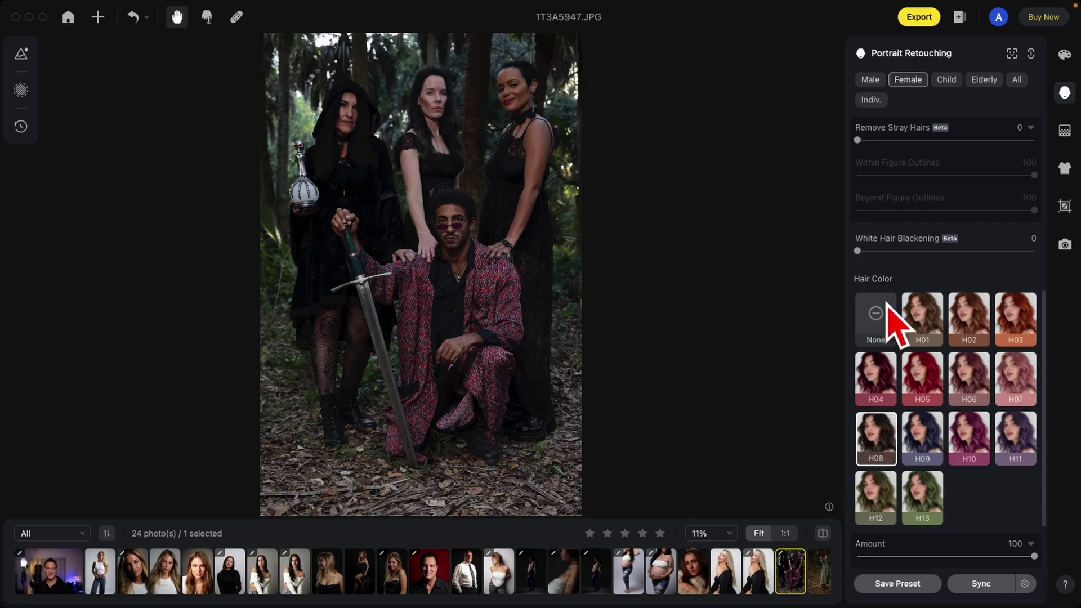
{"action": "left_click", "coordinate": [883, 324]}
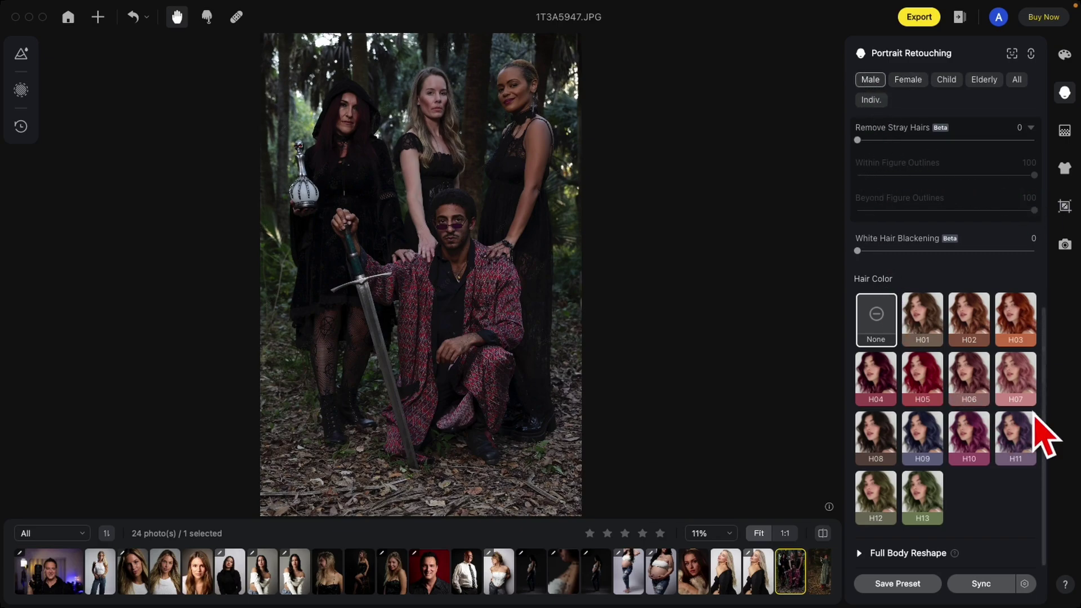
Preview hair colours H07, H06, H09 and H12 on the man, then reset to None.
{"action": "left_click", "coordinate": [1026, 371]}
{"action": "left_click", "coordinate": [969, 377]}
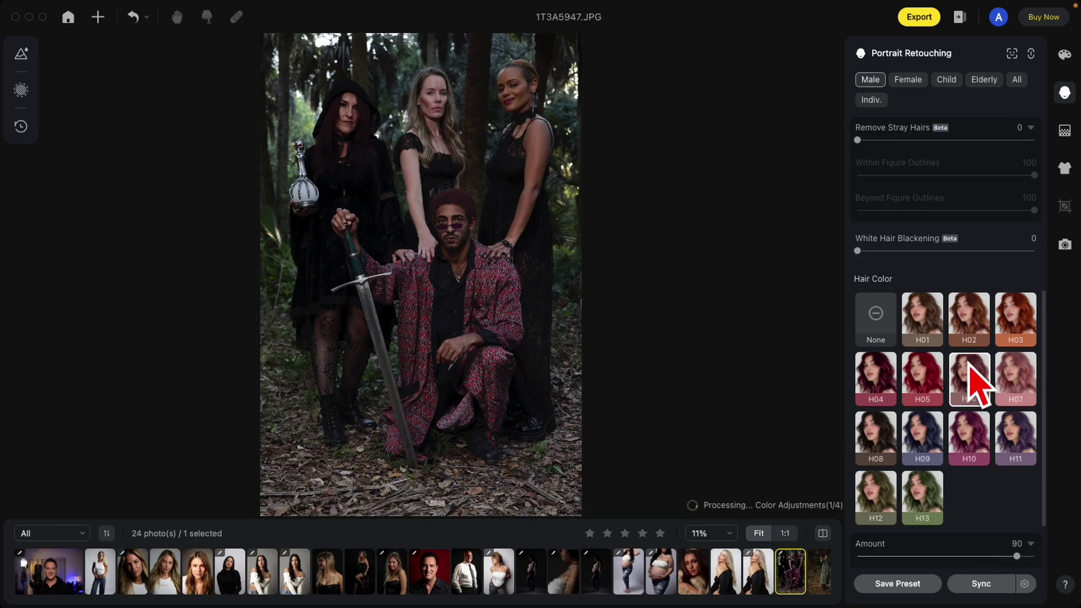
{"action": "left_click", "coordinate": [924, 440]}
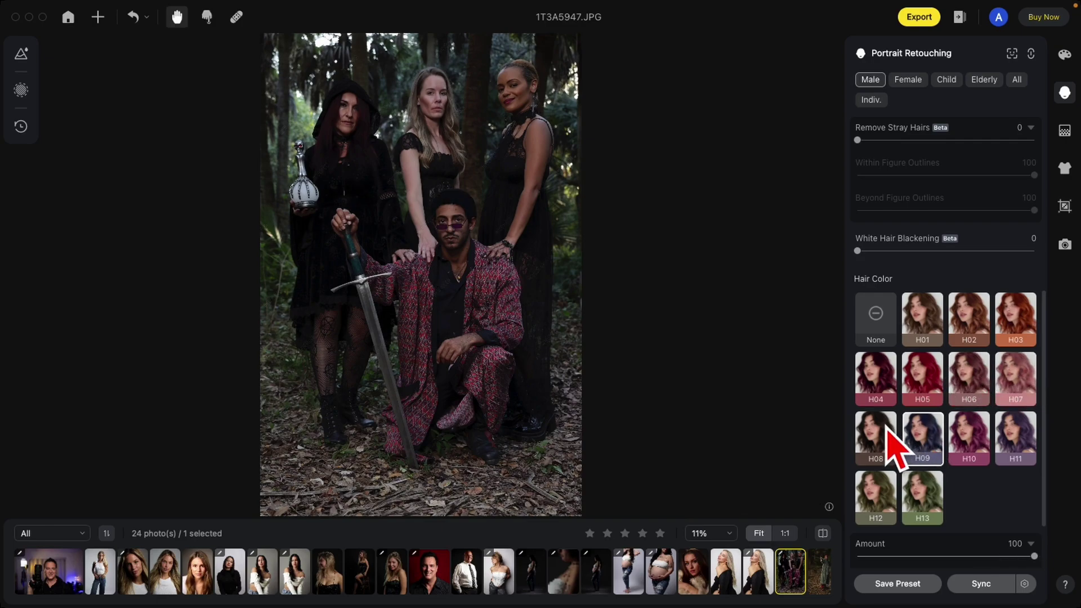
{"action": "left_click", "coordinate": [883, 496]}
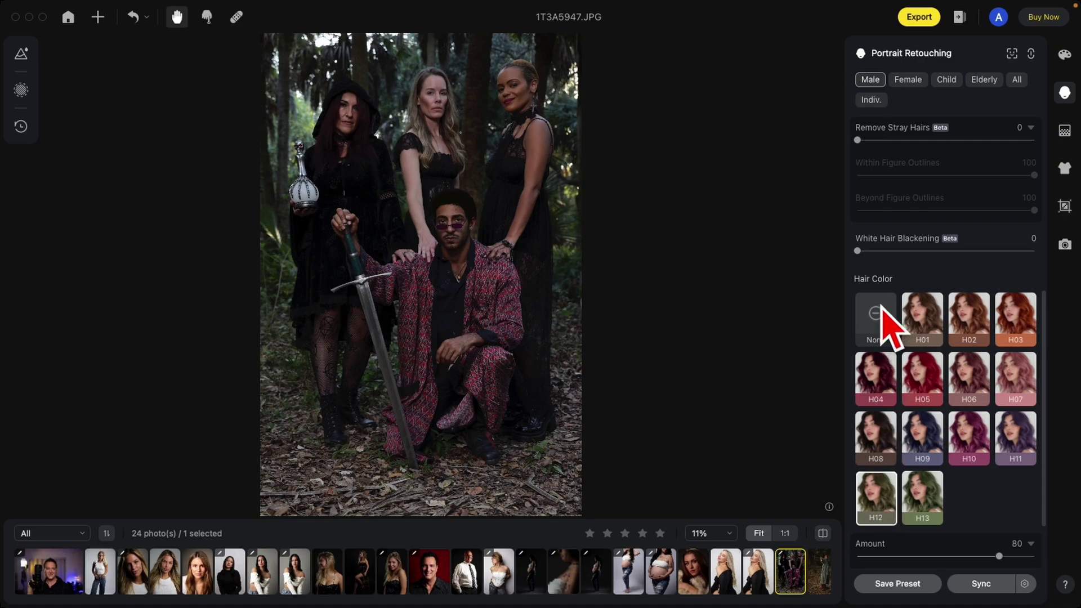
{"action": "left_click", "coordinate": [882, 309]}
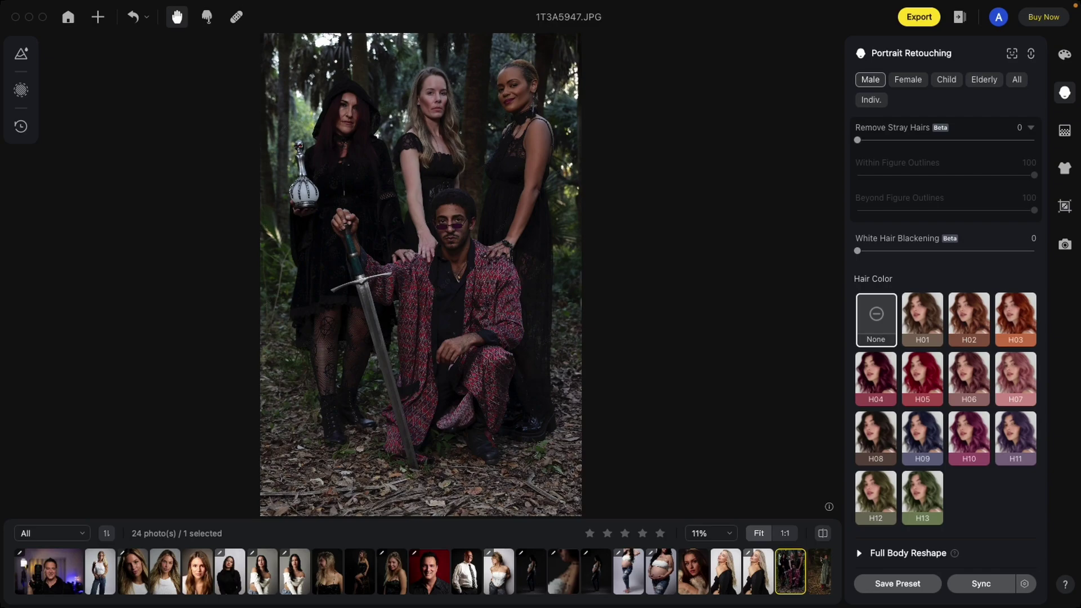
Link adjustments across all face groups, preview H07, H06, H09, H10, then set hair colour None.
{"action": "left_click", "coordinate": [1027, 54]}
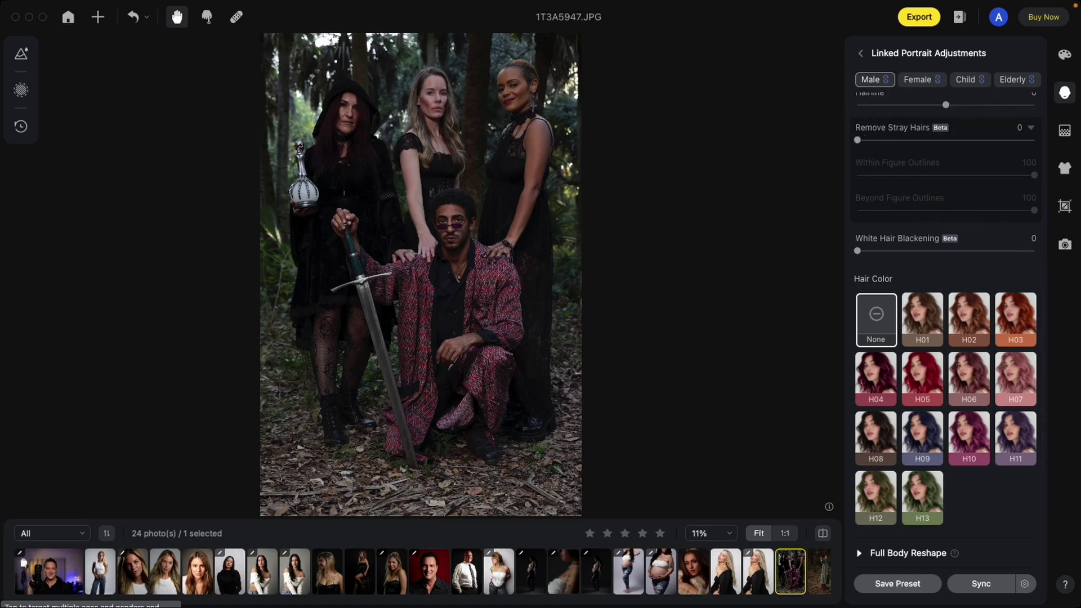
{"action": "left_click", "coordinate": [1023, 381]}
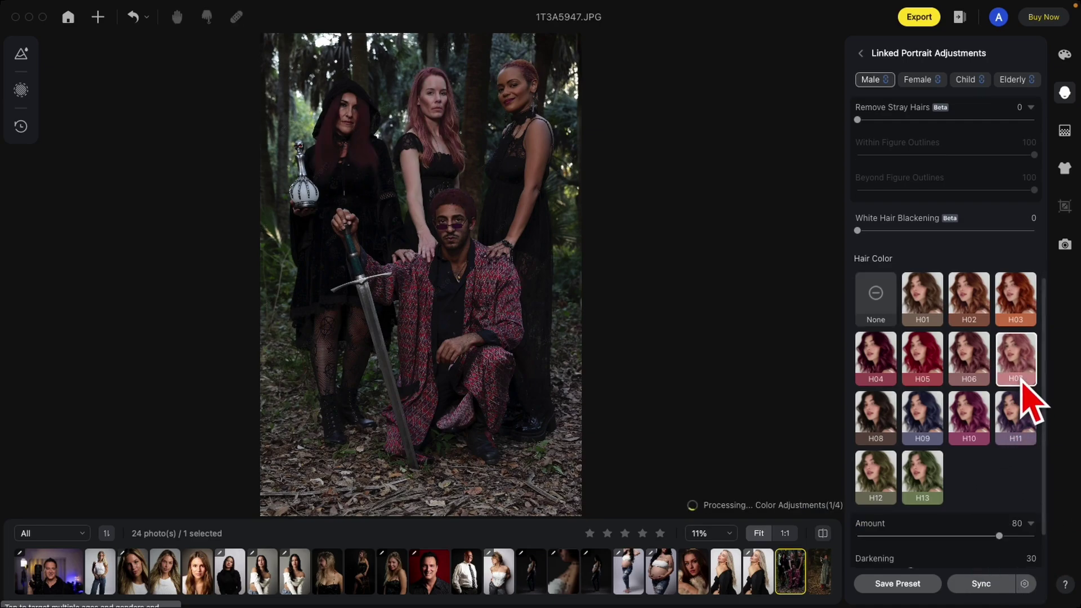
{"action": "left_click", "coordinate": [964, 366]}
{"action": "left_click", "coordinate": [935, 421]}
{"action": "left_click", "coordinate": [970, 423]}
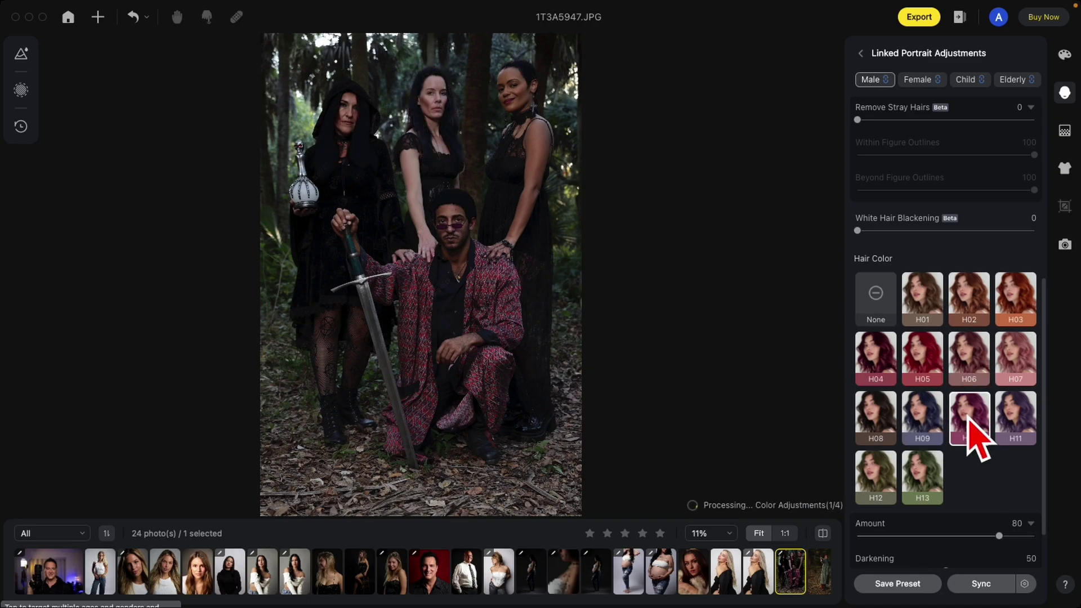
{"action": "left_click", "coordinate": [878, 304]}
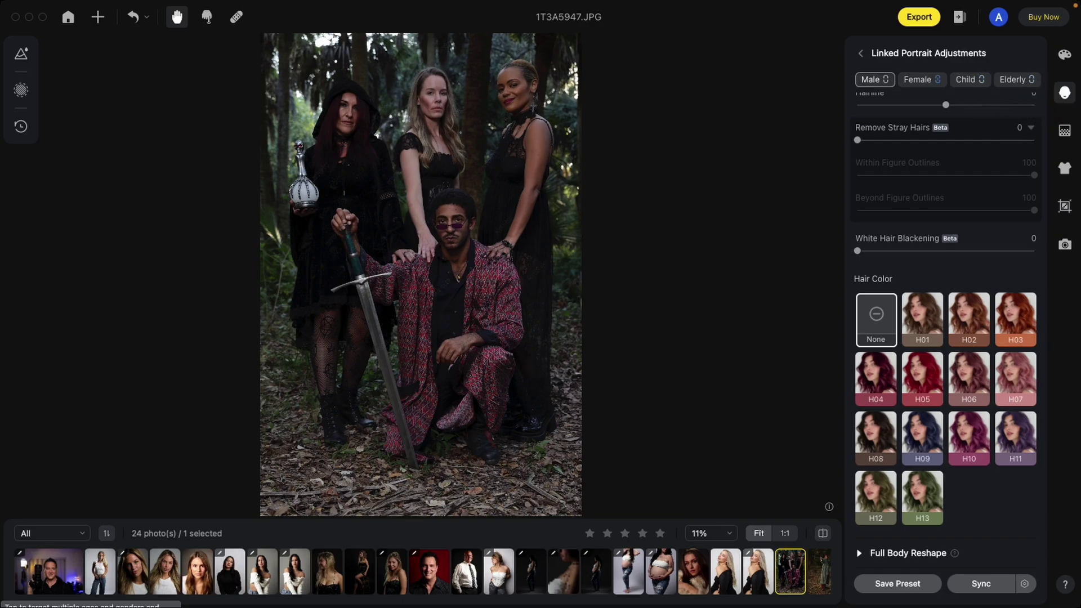
Toggle between linked and per-group adjustments, finishing on per-group Portrait Retouching.
{"action": "left_click", "coordinate": [861, 53]}
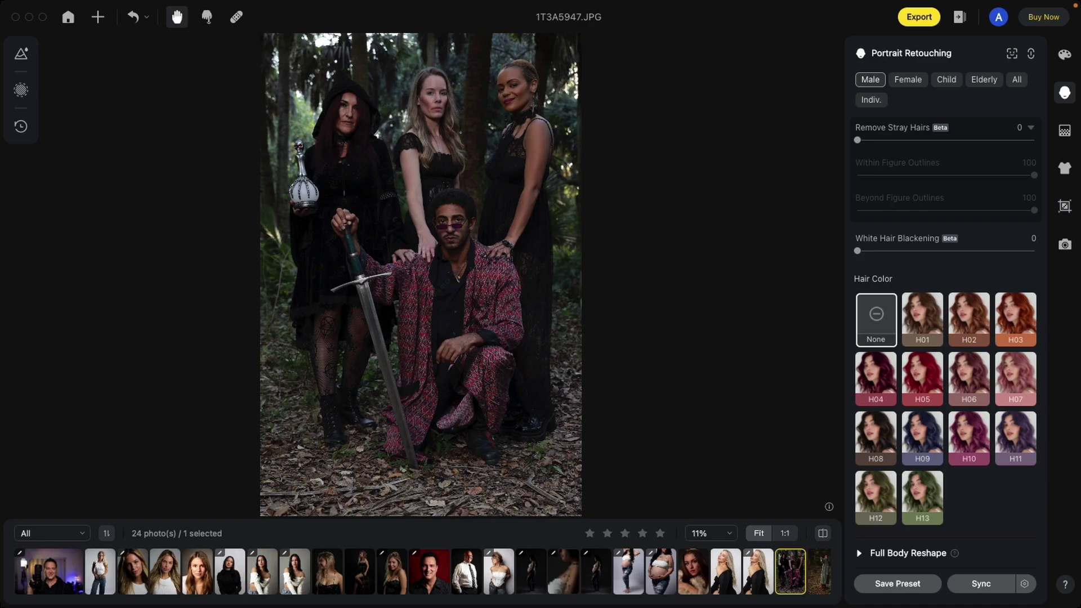
{"action": "left_click", "coordinate": [1017, 80]}
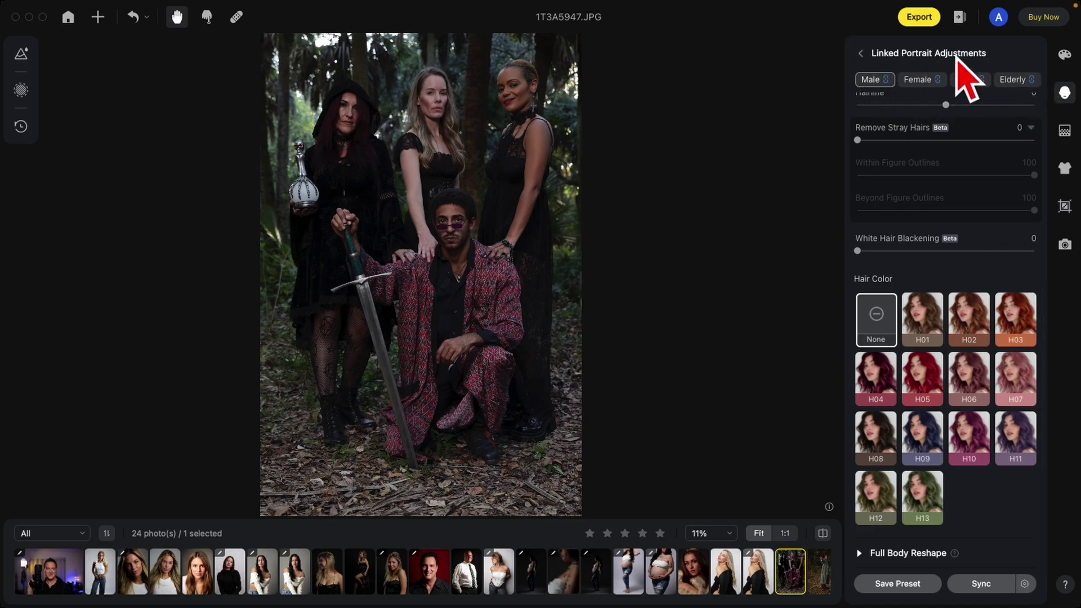
{"action": "left_click", "coordinate": [862, 53]}
{"action": "left_click", "coordinate": [1031, 52]}
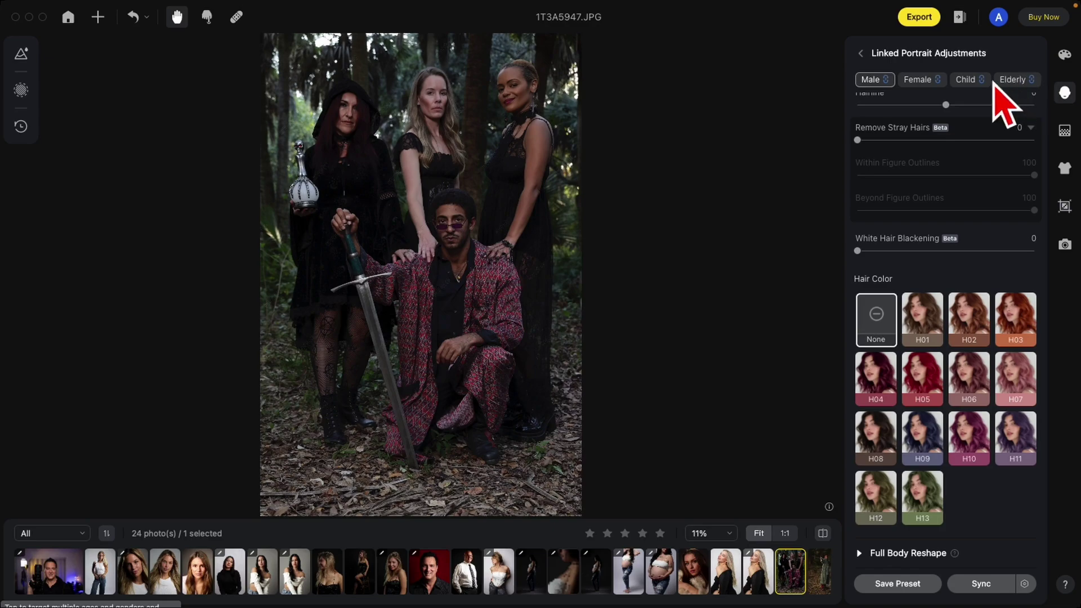
{"action": "left_click", "coordinate": [861, 53]}
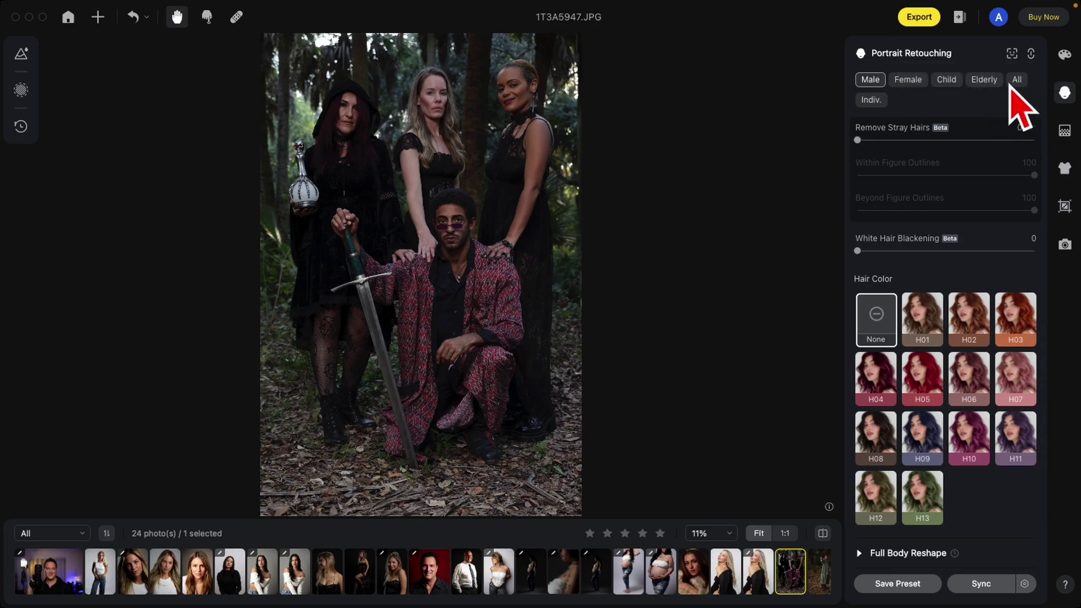
{"action": "left_click", "coordinate": [1031, 54]}
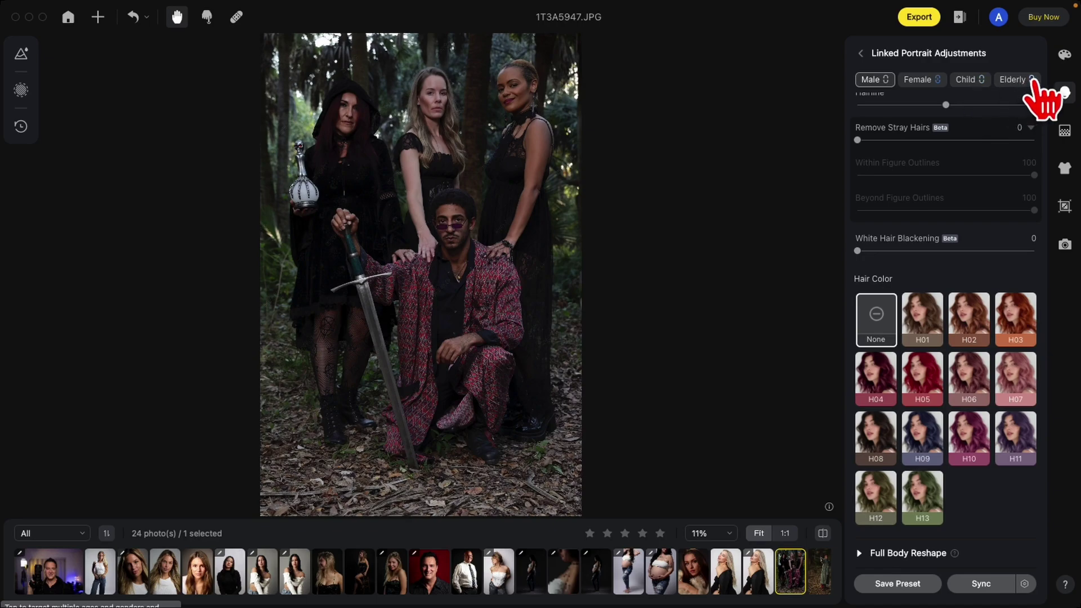
{"action": "left_click", "coordinate": [1064, 93]}
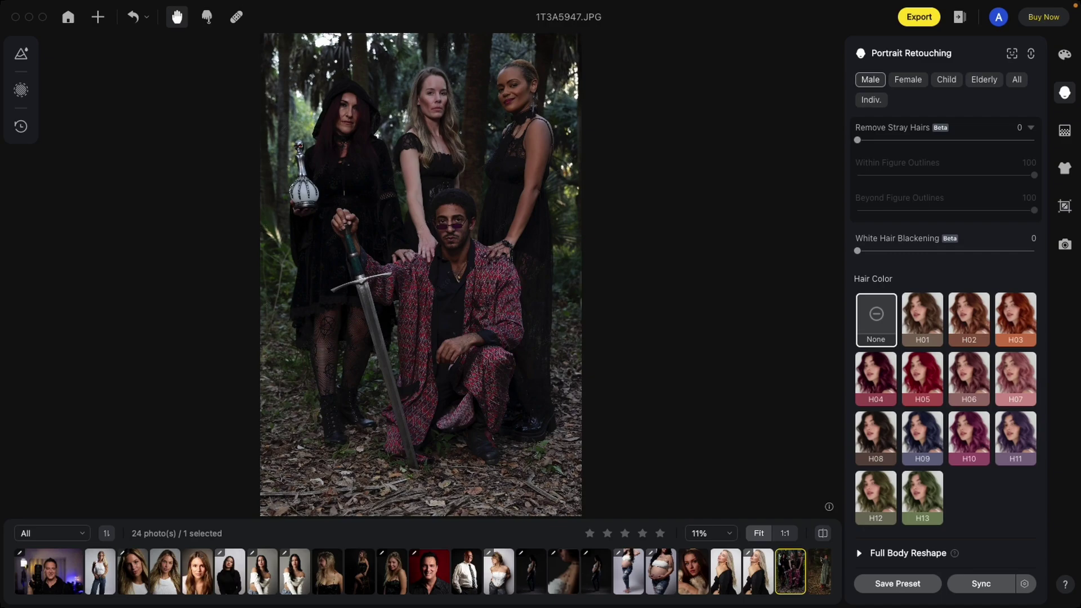
In the detected faces view, change the third face's label to Male, then back to Female.
{"action": "left_click", "coordinate": [1012, 54]}
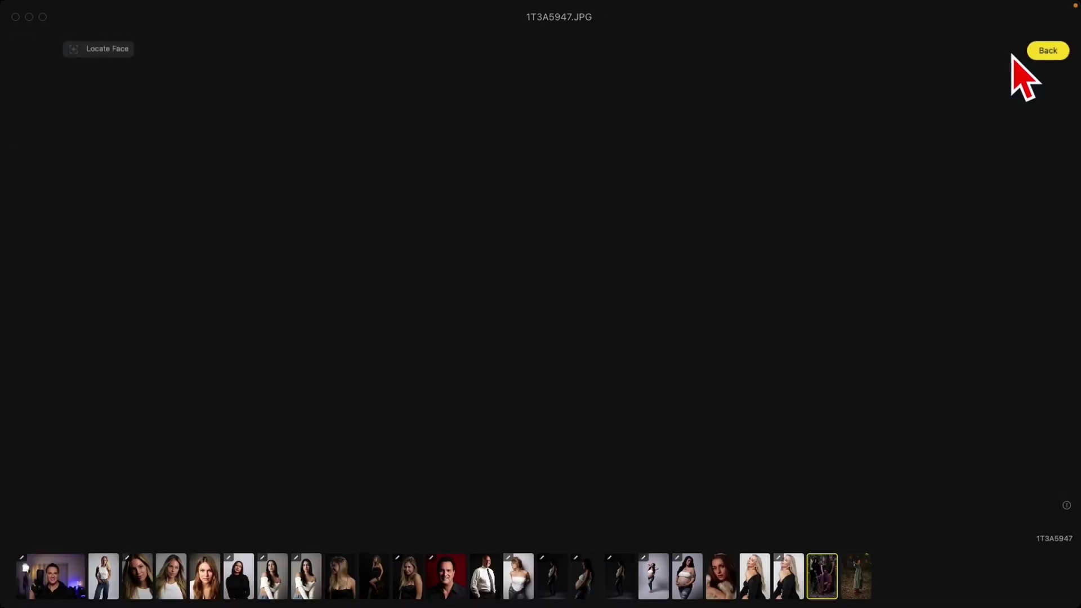
{"action": "left_click", "coordinate": [630, 68]}
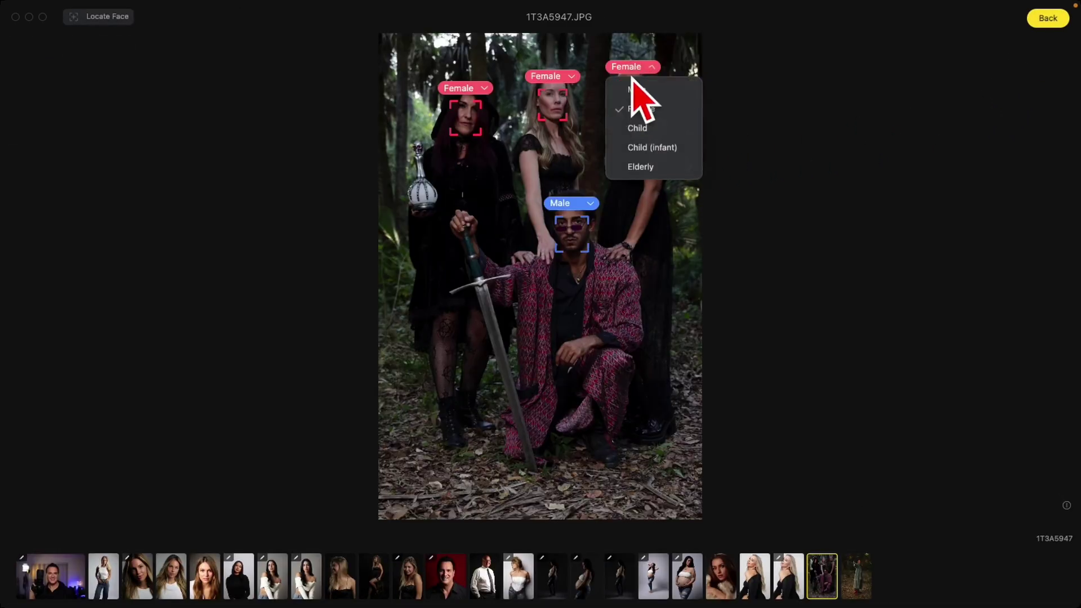
{"action": "left_click", "coordinate": [640, 89]}
{"action": "left_click", "coordinate": [639, 67]}
{"action": "left_click", "coordinate": [642, 110]}
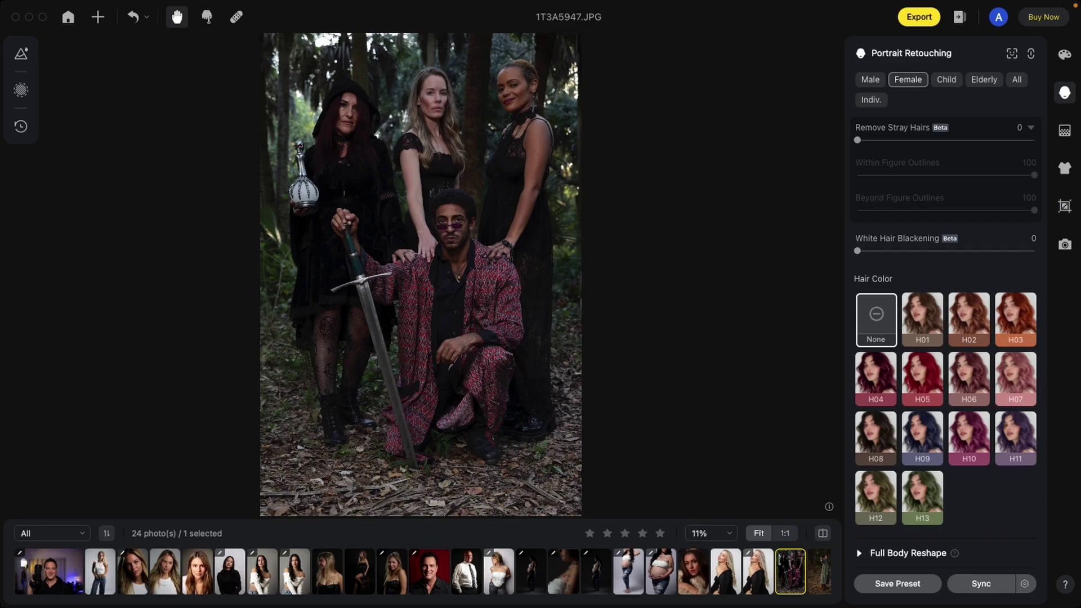
Switch to individual face settings and step through face thumbnails #11 to #14.
{"action": "left_click", "coordinate": [869, 101]}
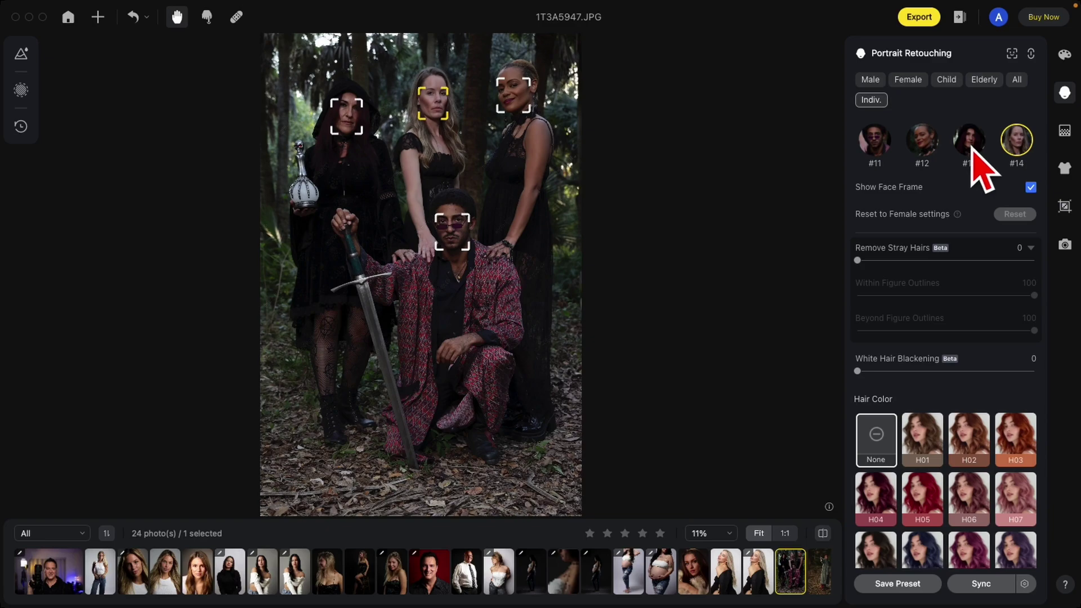
{"action": "left_click", "coordinate": [875, 145]}
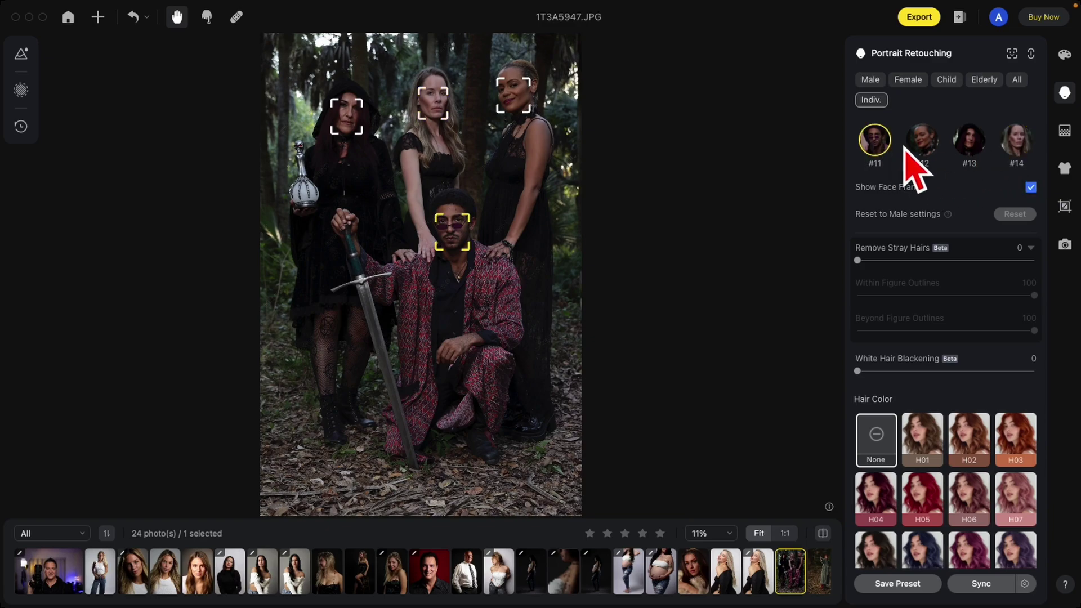
{"action": "left_click", "coordinate": [920, 146]}
{"action": "left_click", "coordinate": [968, 145]}
{"action": "left_click", "coordinate": [1023, 144]}
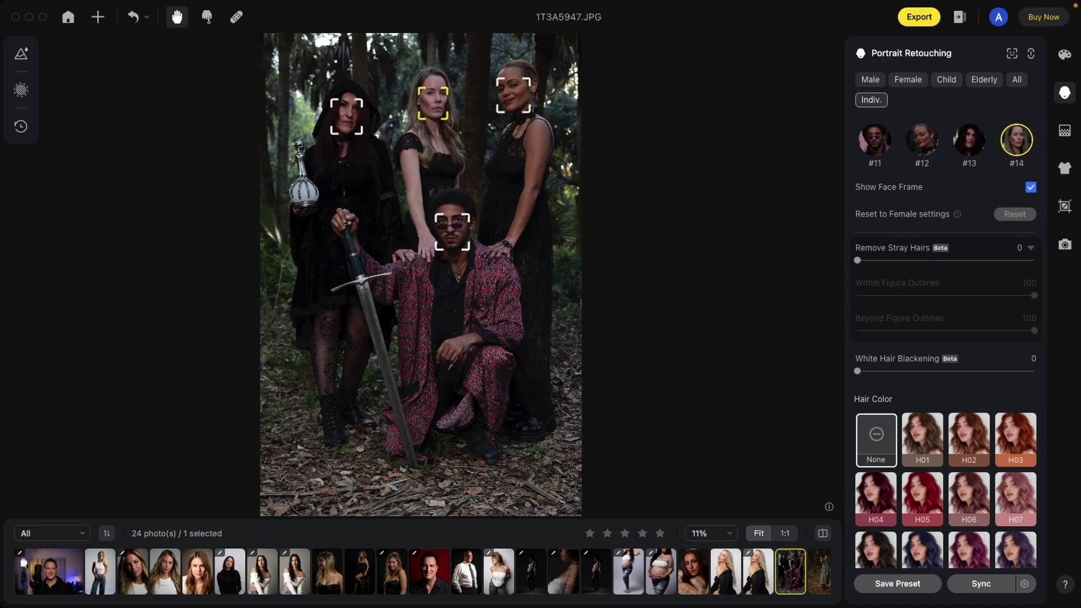
Select the seated man and each woman's face on the photo, then face #14.
{"action": "left_click", "coordinate": [451, 233]}
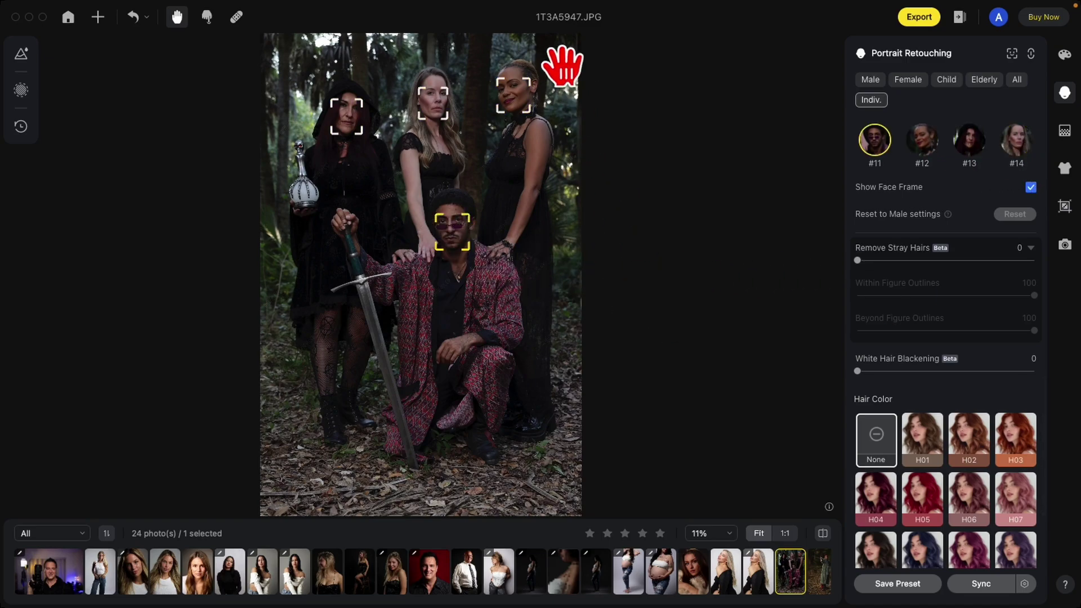
{"action": "left_click", "coordinate": [511, 96]}
{"action": "left_click", "coordinate": [433, 104]}
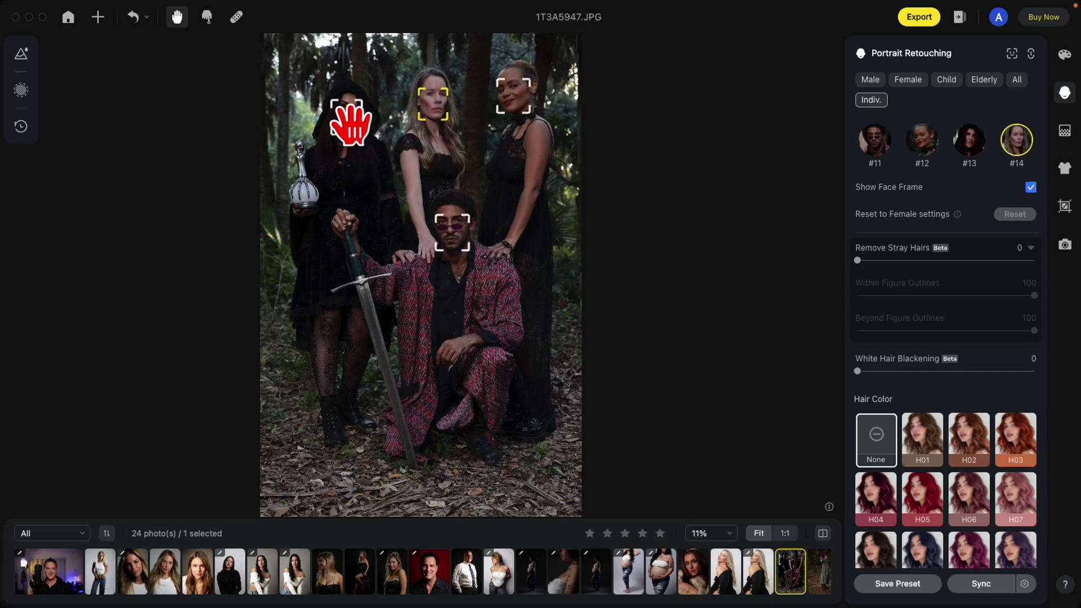
{"action": "left_click", "coordinate": [350, 124]}
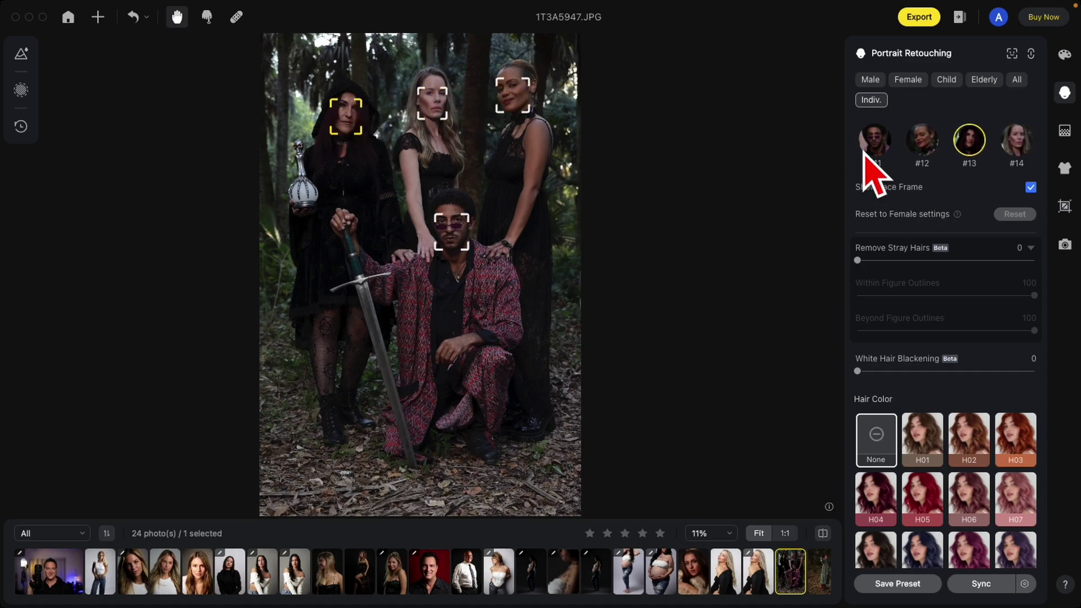
{"action": "left_click", "coordinate": [1016, 145]}
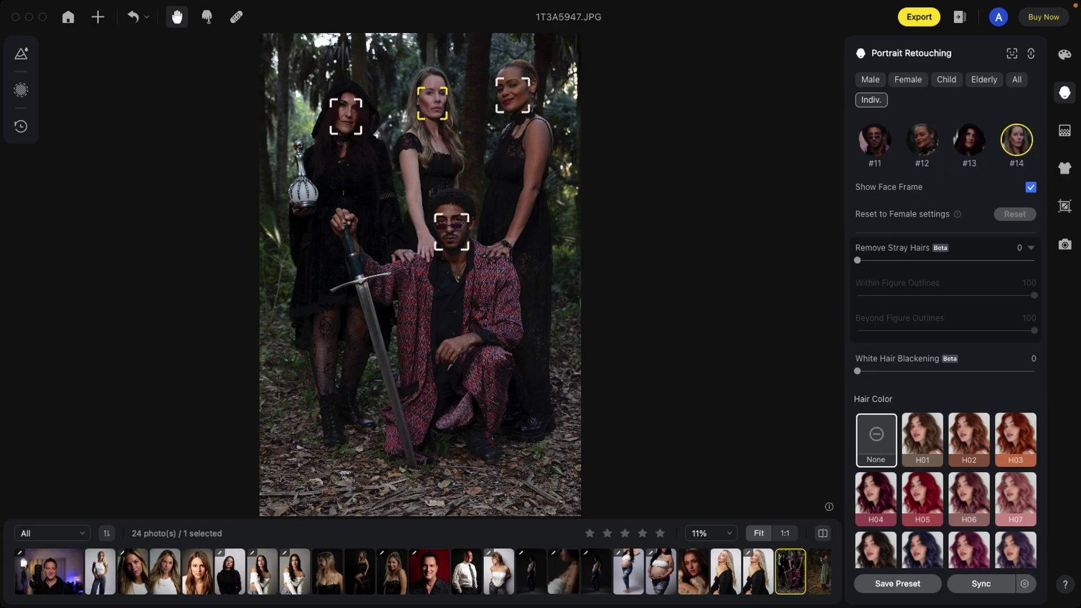
Hide the face frames on the photo, then select the seated man's and hooded woman's faces.
{"action": "left_click", "coordinate": [1030, 187]}
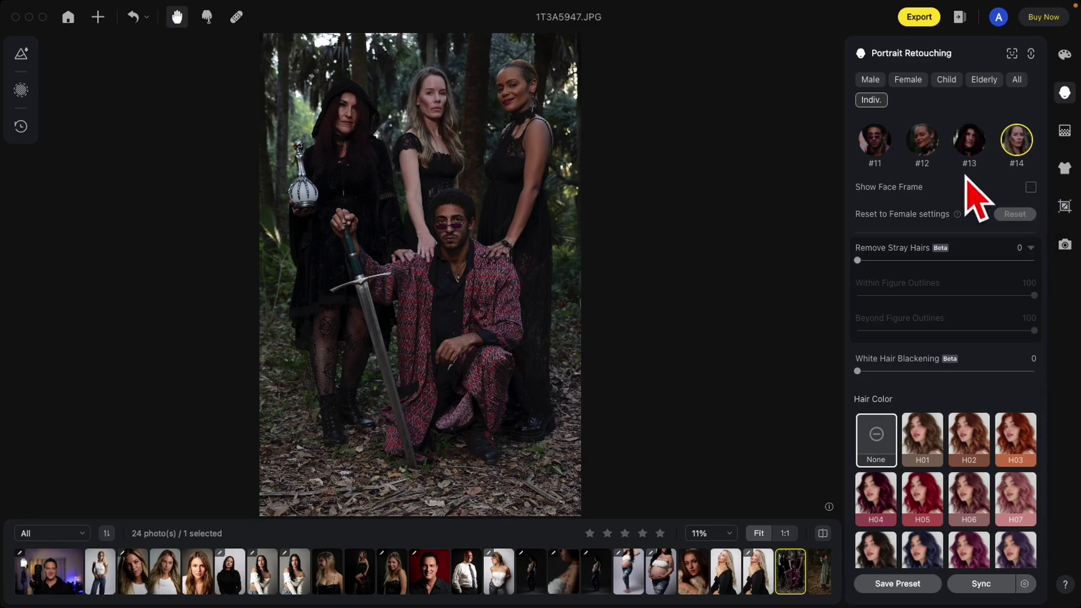
{"action": "left_click", "coordinate": [880, 145]}
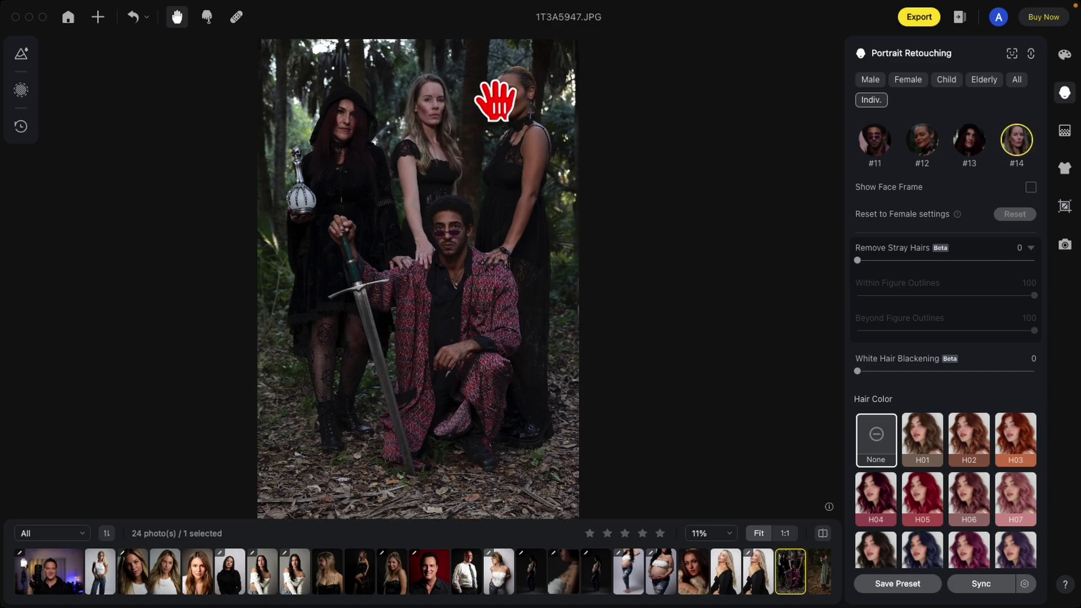
{"action": "left_click", "coordinate": [342, 135]}
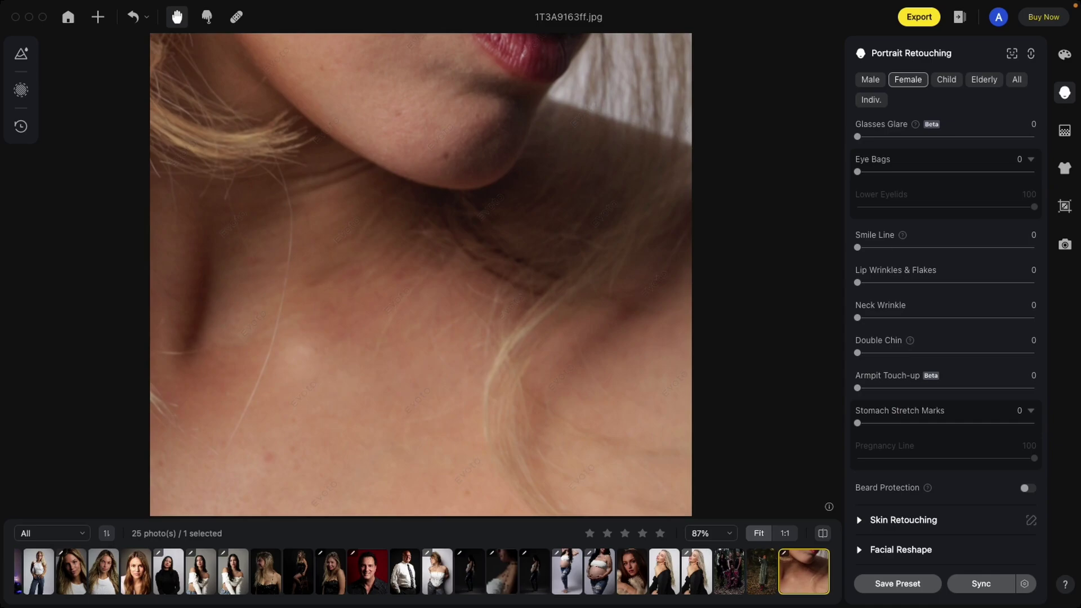
Lower the Freckle & Acne blemish removal slider on the neck close-up from 100 to 0.
{"action": "scroll", "coordinate": [881, 270], "scroll_direction": "up", "scroll_amount": 5}
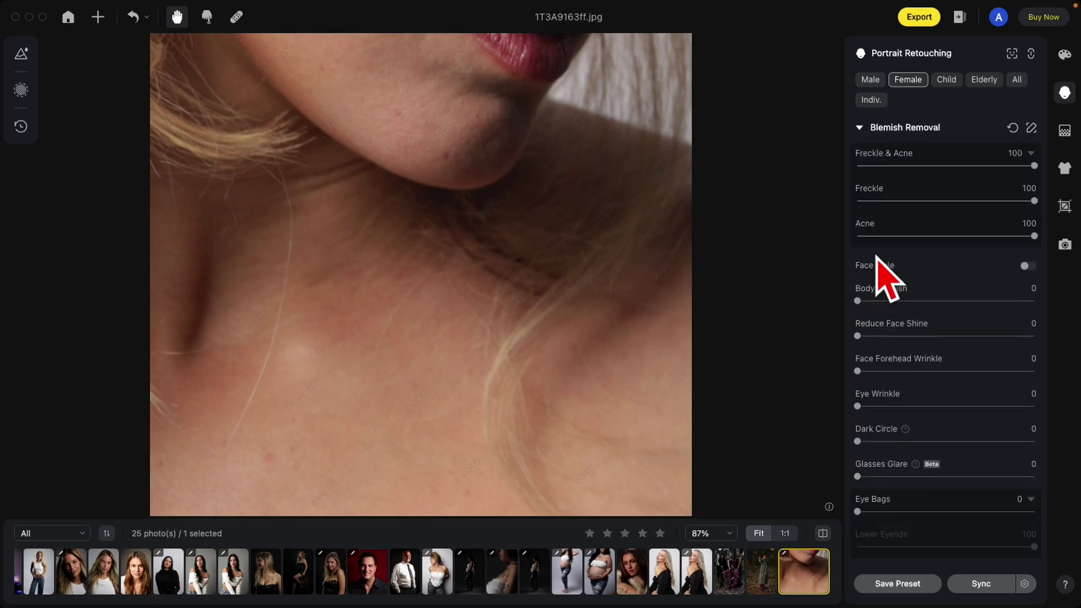
{"action": "left_click_drag", "start_coordinate": [1034, 165], "coordinate": [1052, 225]}
{"action": "left_click_drag", "start_coordinate": [1034, 165], "coordinate": [833, 169]}
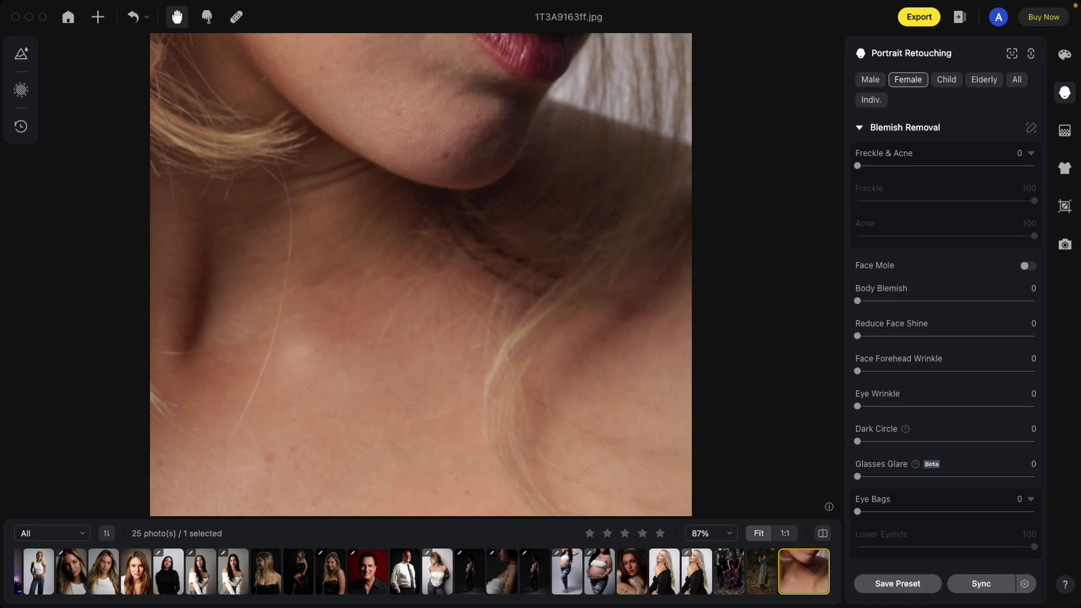
Manually add a face frame sized over the chin and lips, and confirm it.
{"action": "left_click", "coordinate": [1014, 54]}
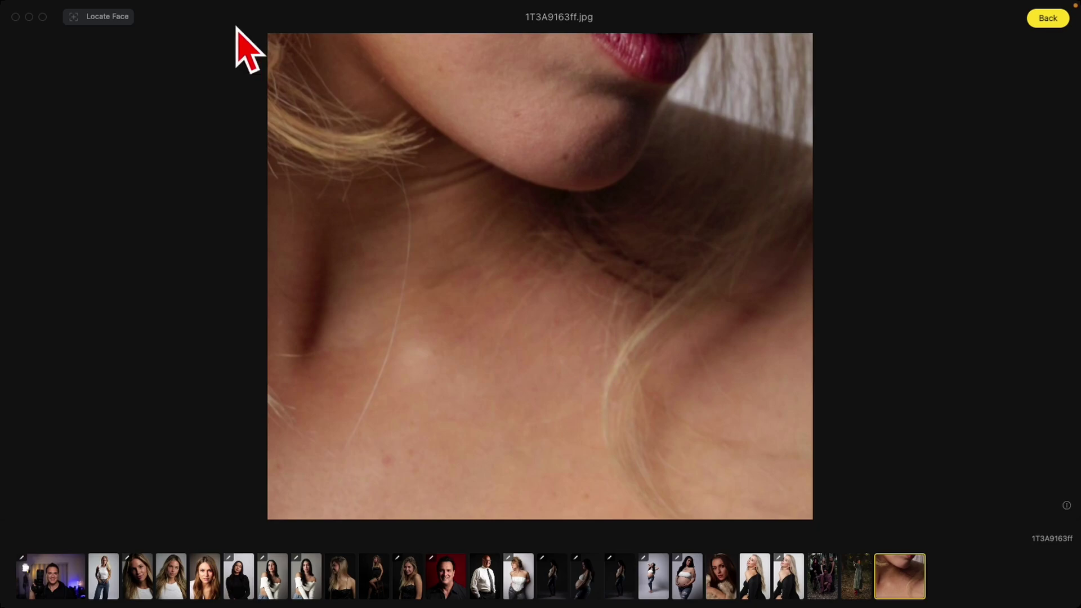
{"action": "left_click", "coordinate": [107, 16]}
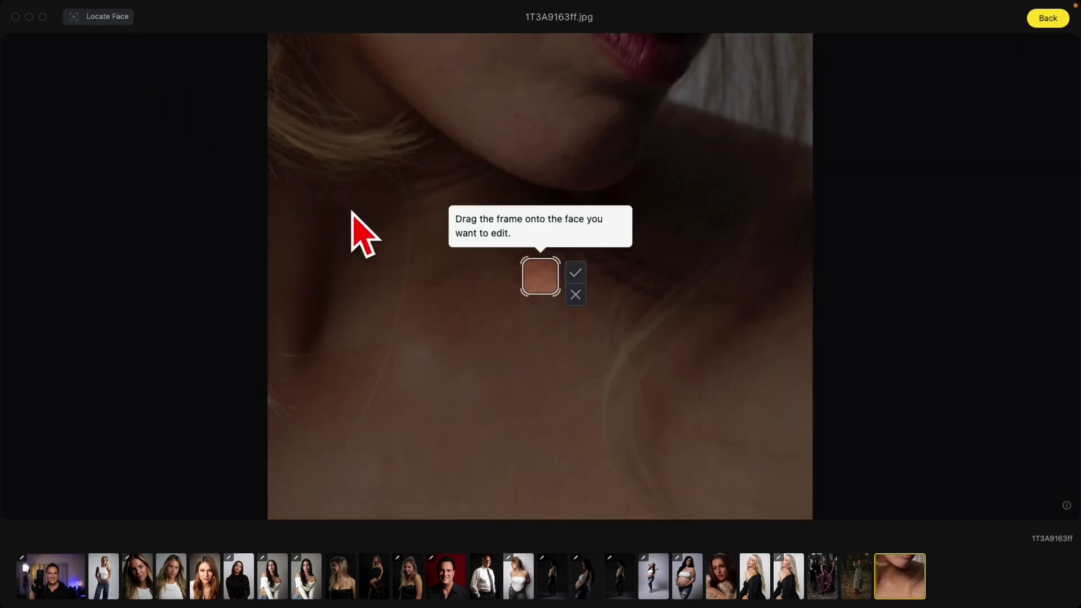
{"action": "left_click_drag", "start_coordinate": [539, 274], "coordinate": [354, 20]}
{"action": "left_click_drag", "start_coordinate": [569, 303], "coordinate": [586, 243]}
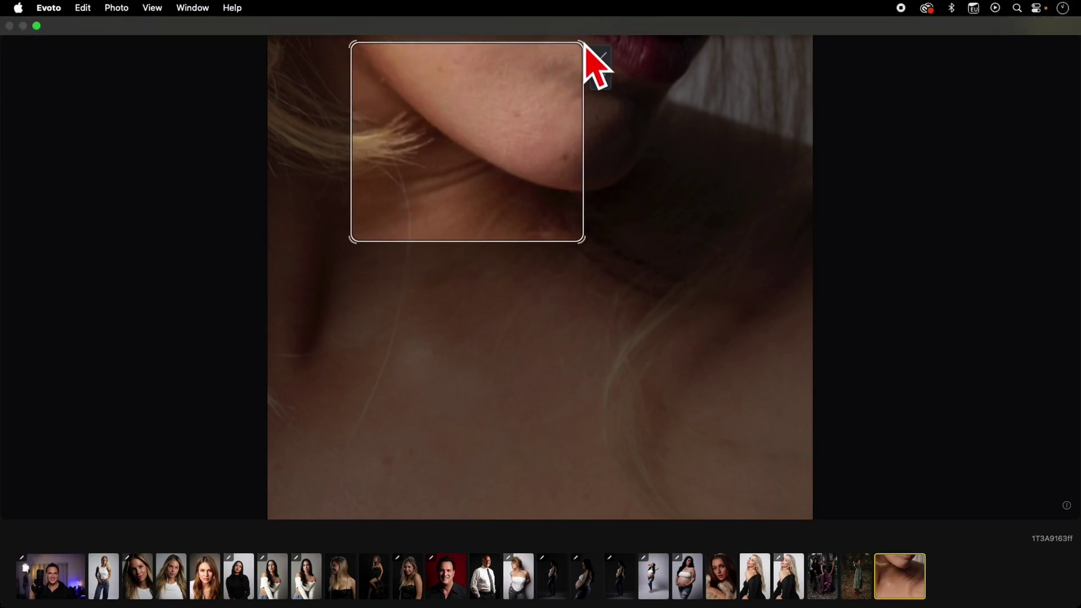
{"action": "left_click_drag", "start_coordinate": [594, 254], "coordinate": [785, 258]}
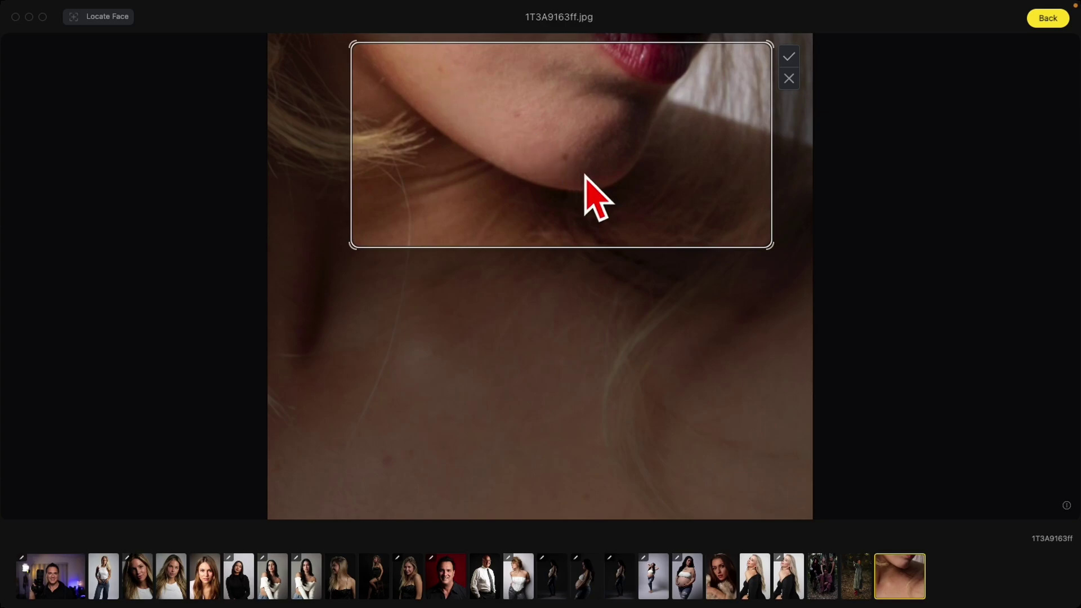
{"action": "left_click", "coordinate": [790, 56]}
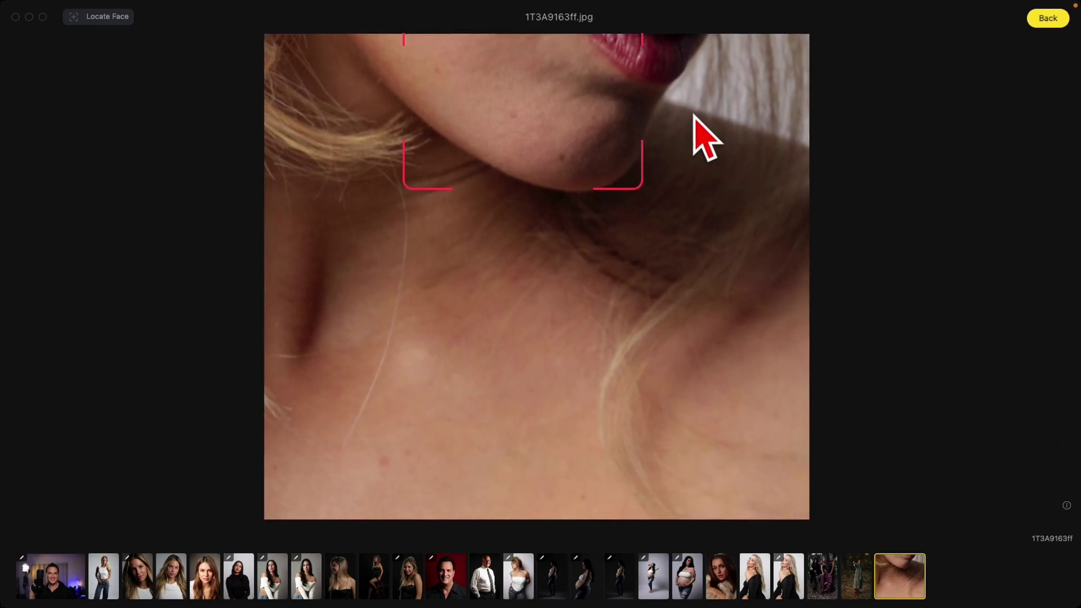
Keep the new face labelled Female and raise Freckle & Acne removal to 92.
{"action": "left_click", "coordinate": [560, 82]}
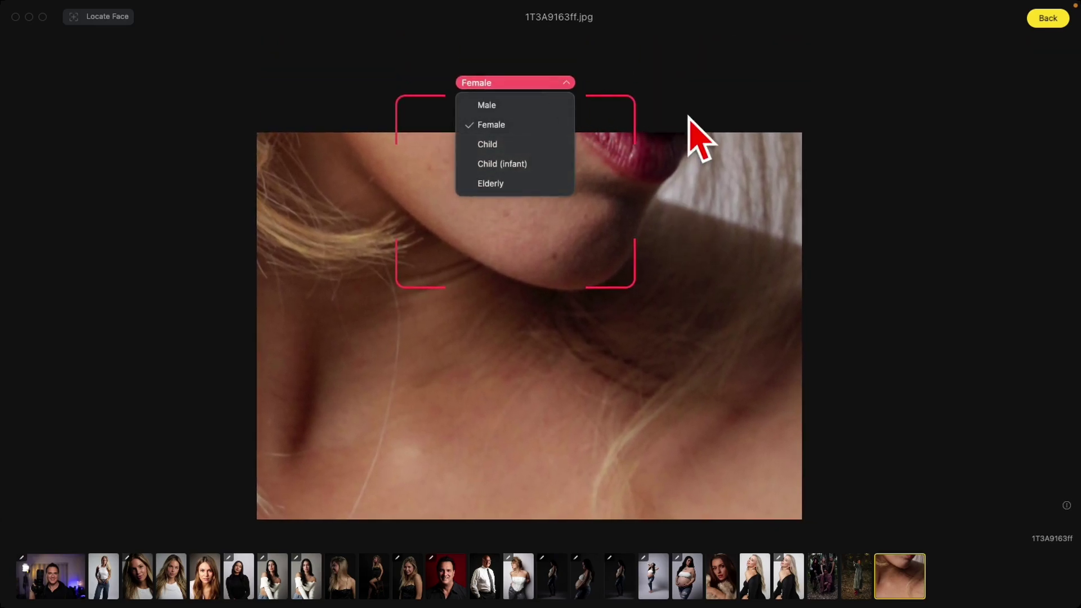
{"action": "left_click", "coordinate": [733, 208]}
{"action": "mouse_move", "coordinate": [734, 209]}
{"action": "left_mouse_down"}
{"action": "mouse_move", "coordinate": [737, 144]}
{"action": "mouse_move", "coordinate": [763, 85]}
{"action": "left_mouse_up"}
{"action": "left_click", "coordinate": [1039, 20]}
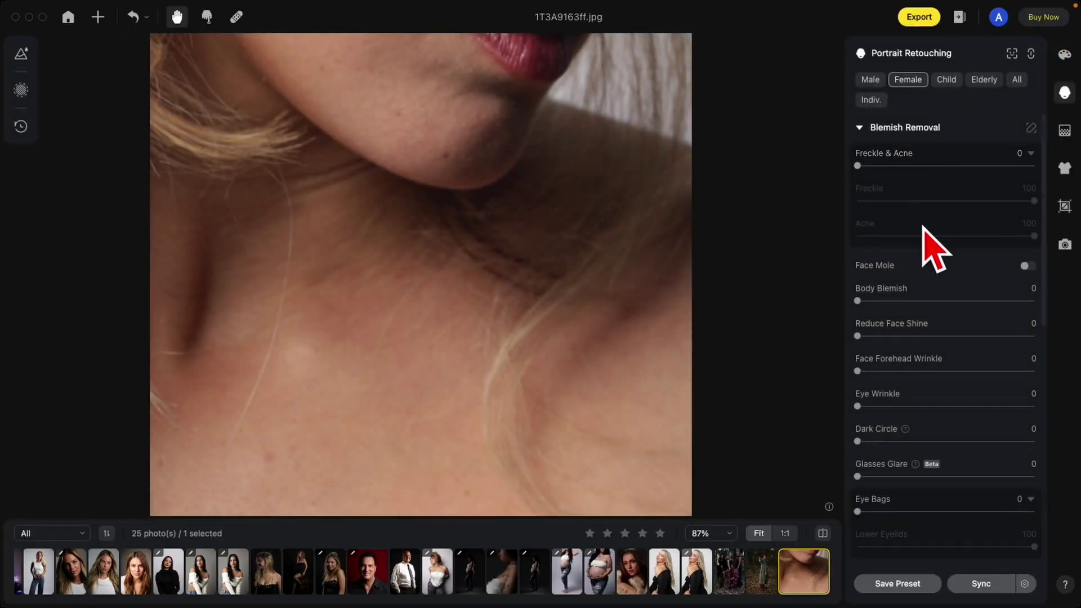
{"action": "left_click_drag", "start_coordinate": [857, 165], "coordinate": [1020, 166]}
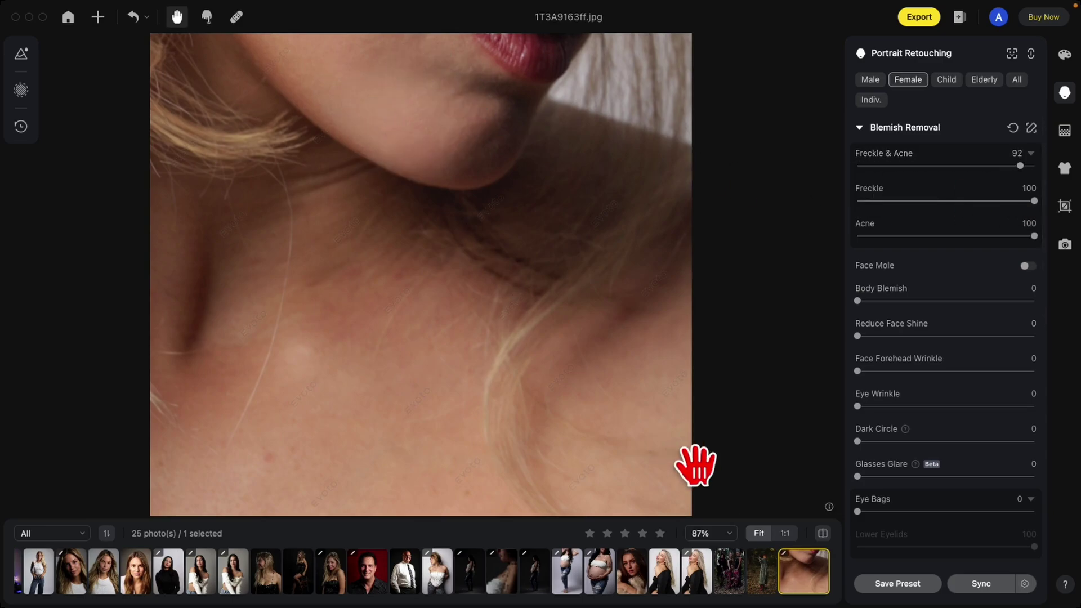